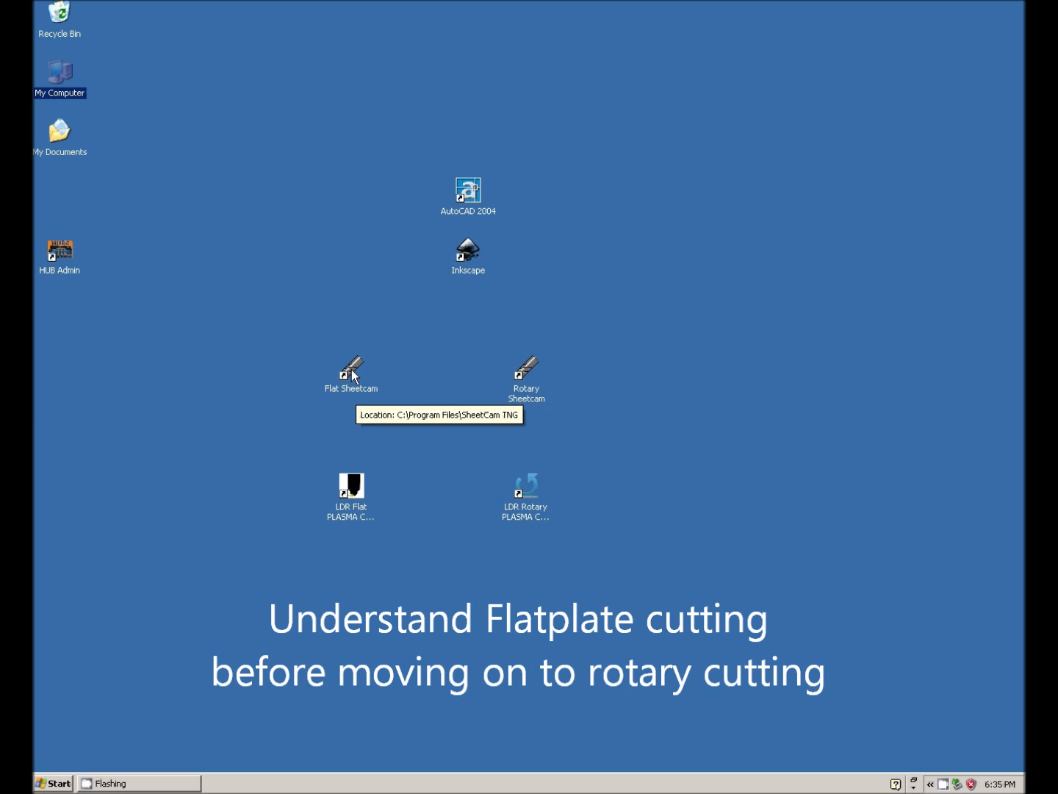
Open Flat Sheetcam from the desktop and maximize its window
double_click(349, 374)
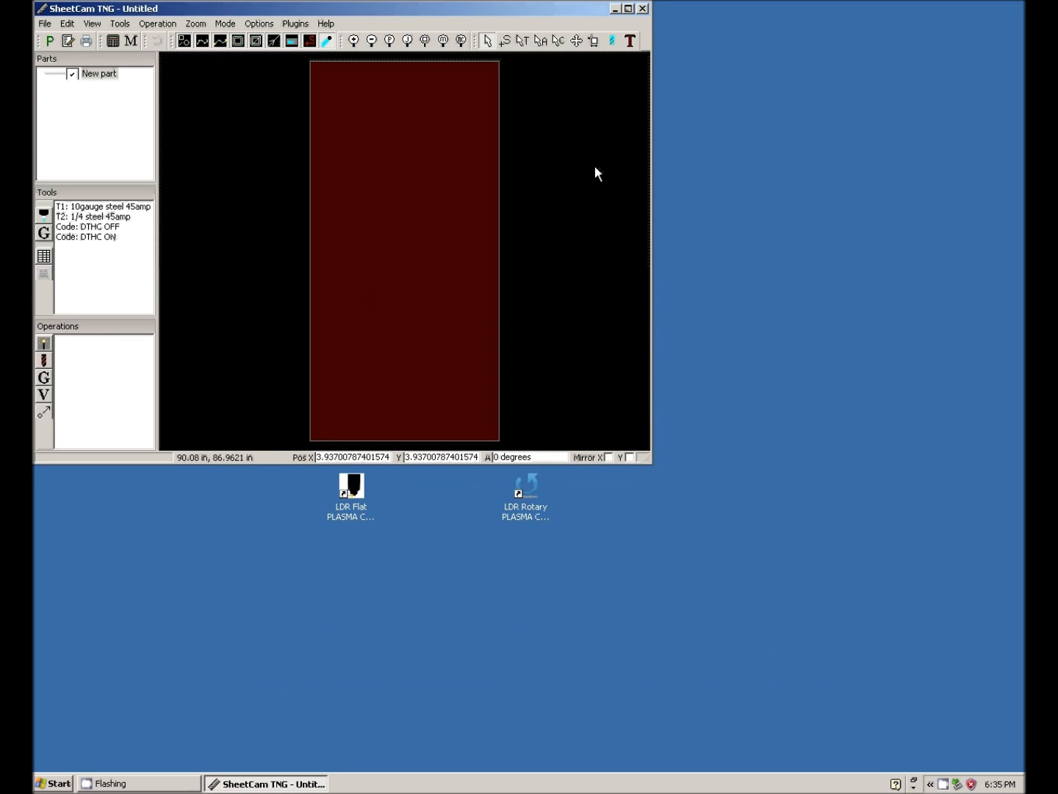
click(629, 8)
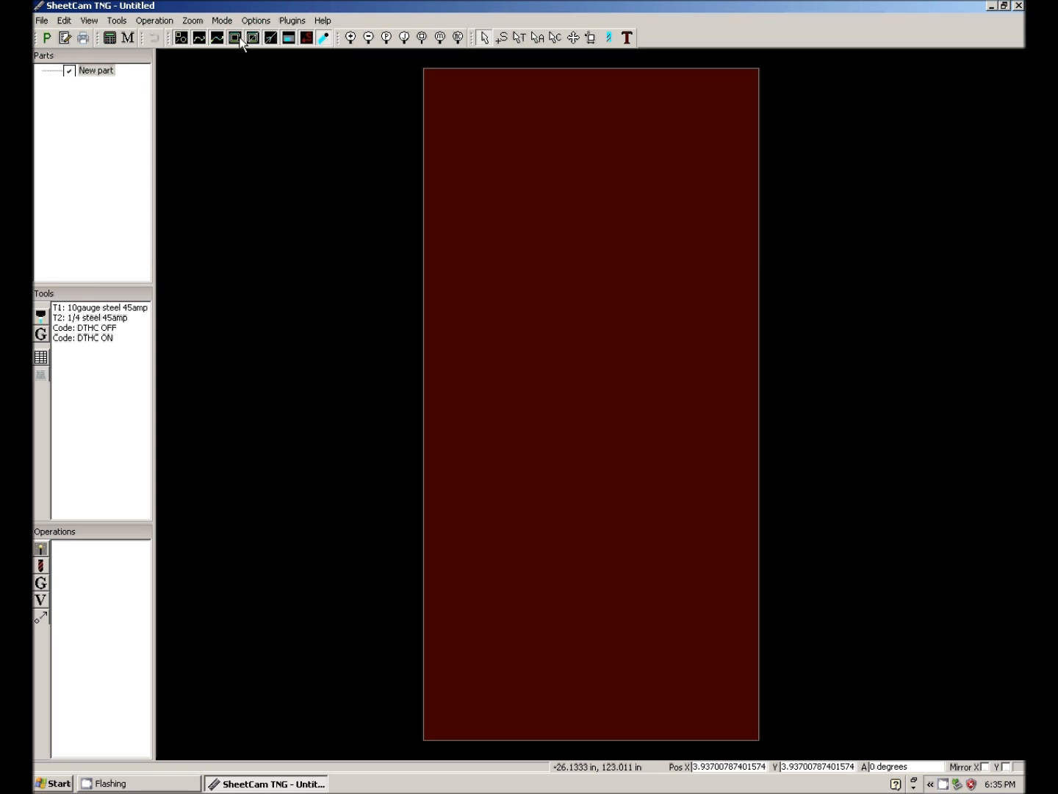
click(324, 37)
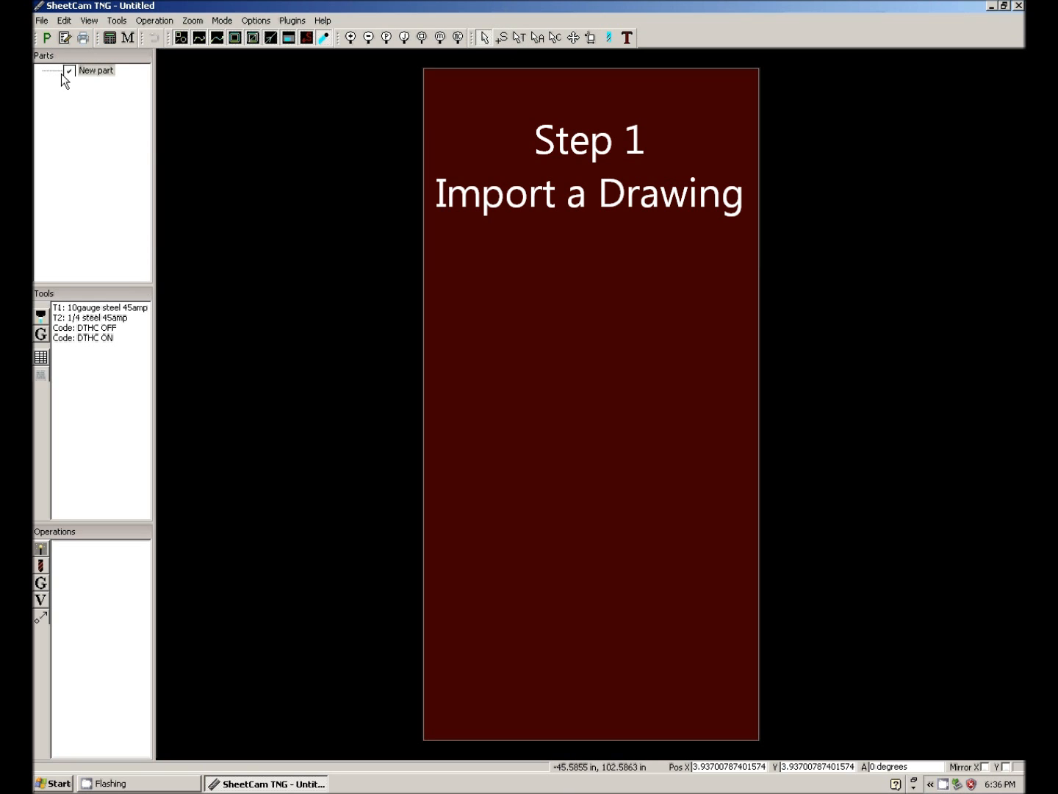
Import the test DXF drawing from My Documents with inch scaling and lower-left drawing position
click(42, 21)
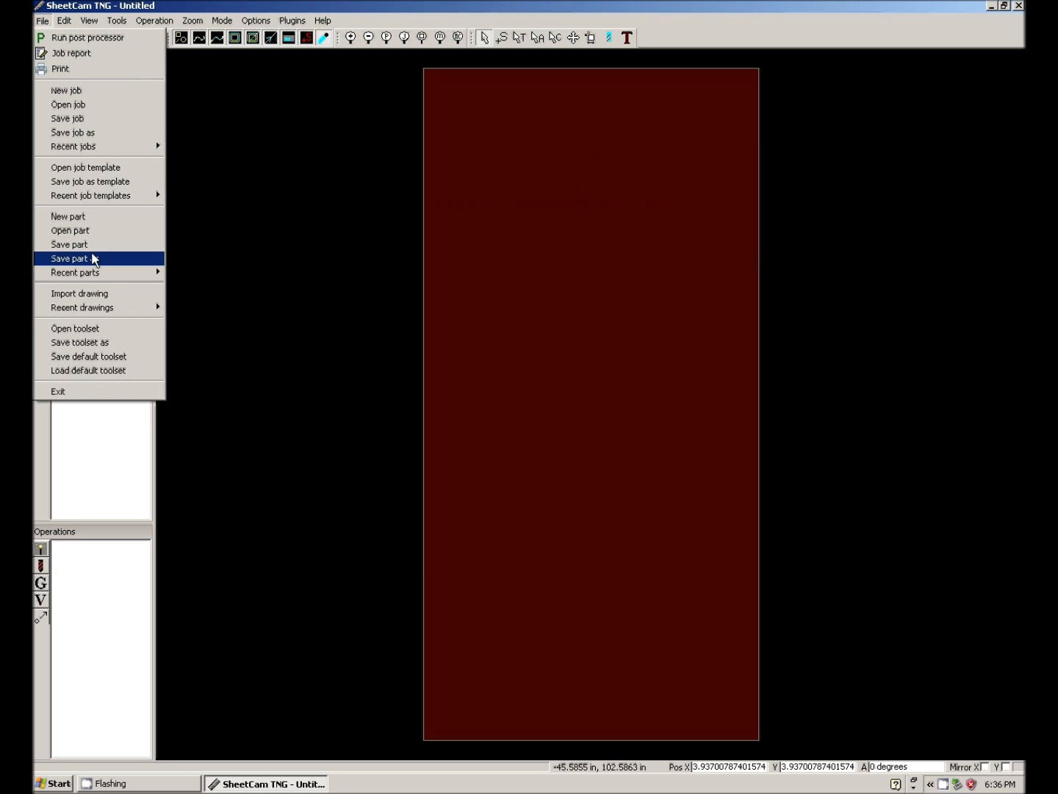
click(100, 294)
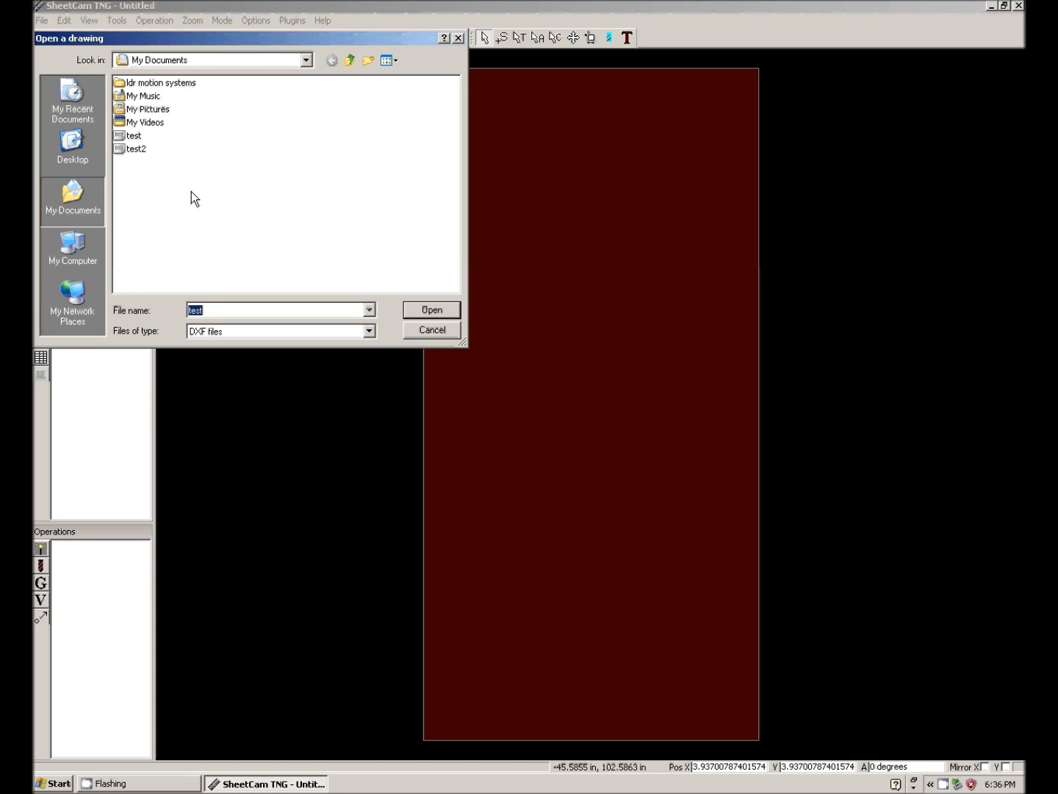
click(132, 137)
click(434, 309)
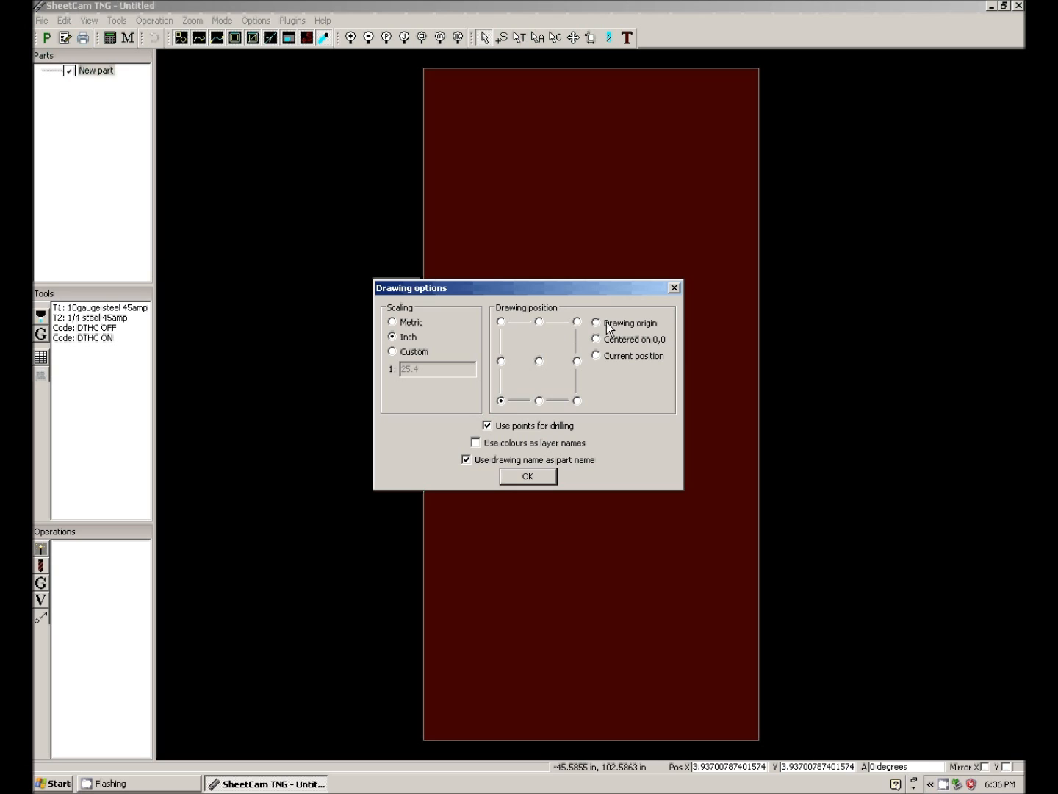
click(534, 477)
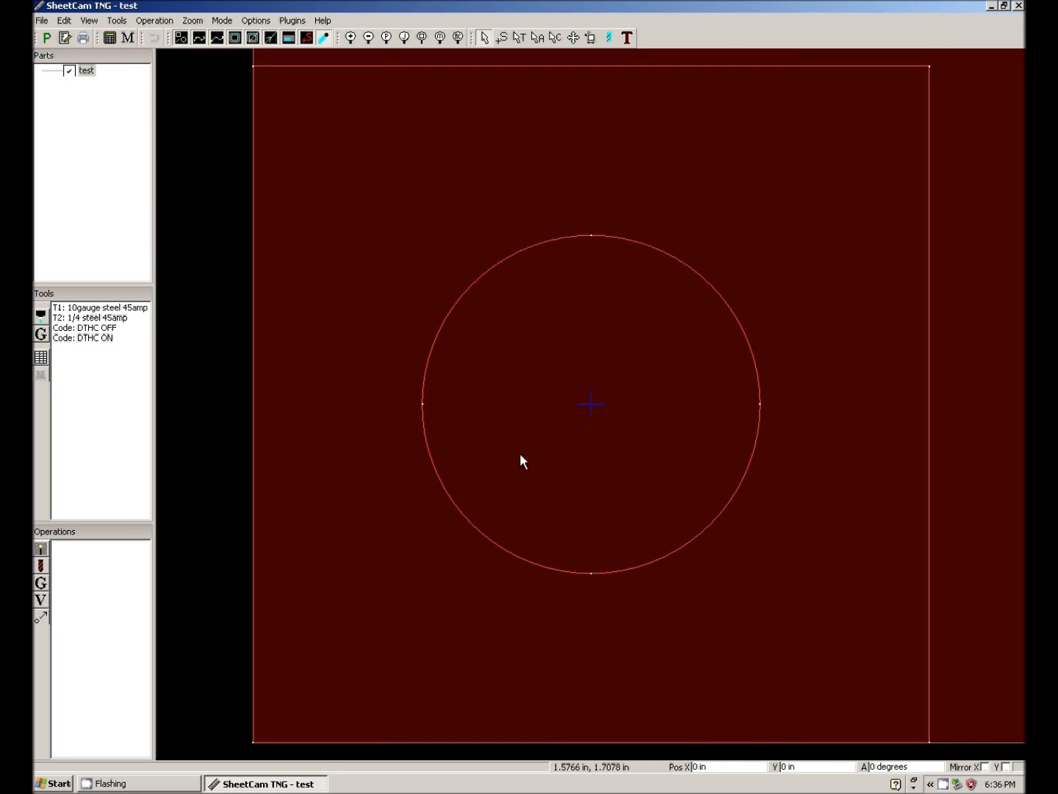
scroll(536, 506, down, 7)
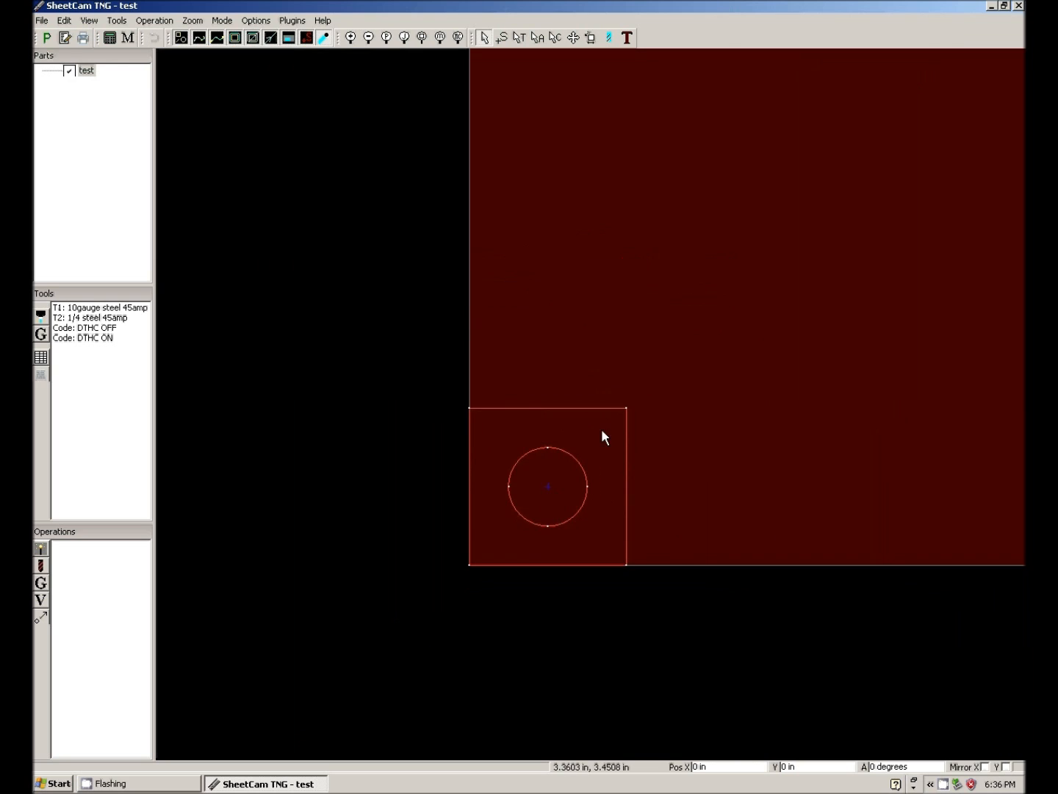
scroll(601, 433, up, 1)
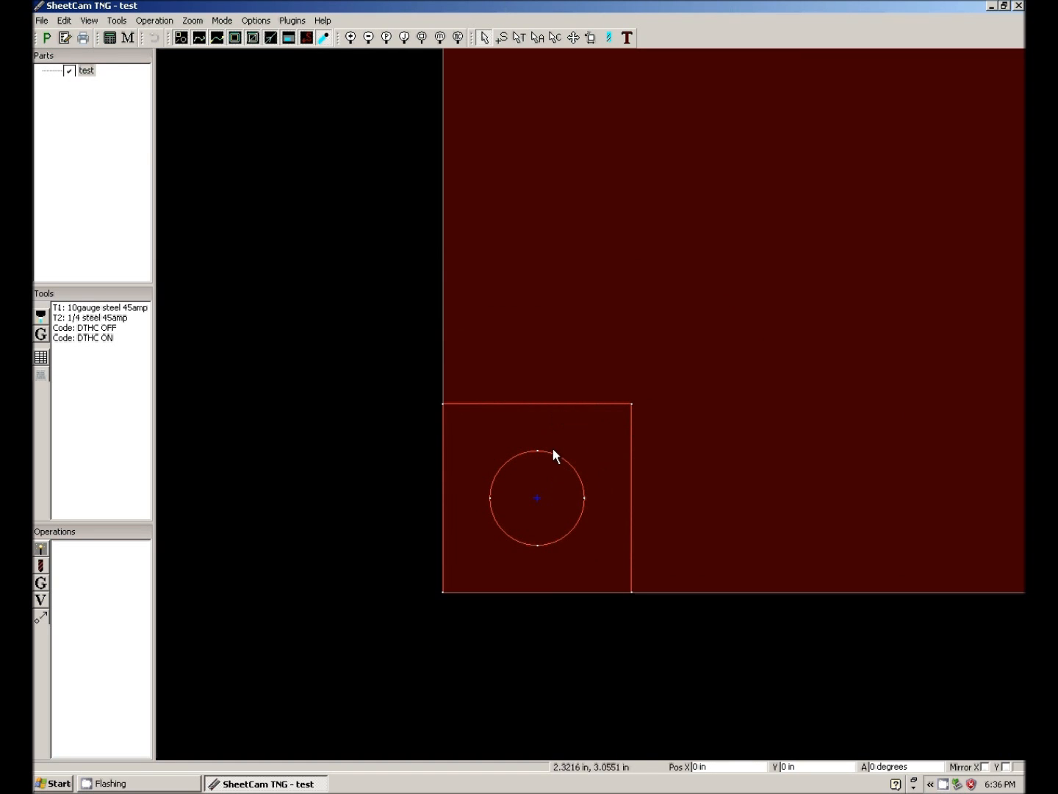
Start a jet cutting operation with Inside Offset on the INSIDE layer, using tool T2: 1/4 steel 45amp and a minimum DTHC cut length of 1
click(42, 549)
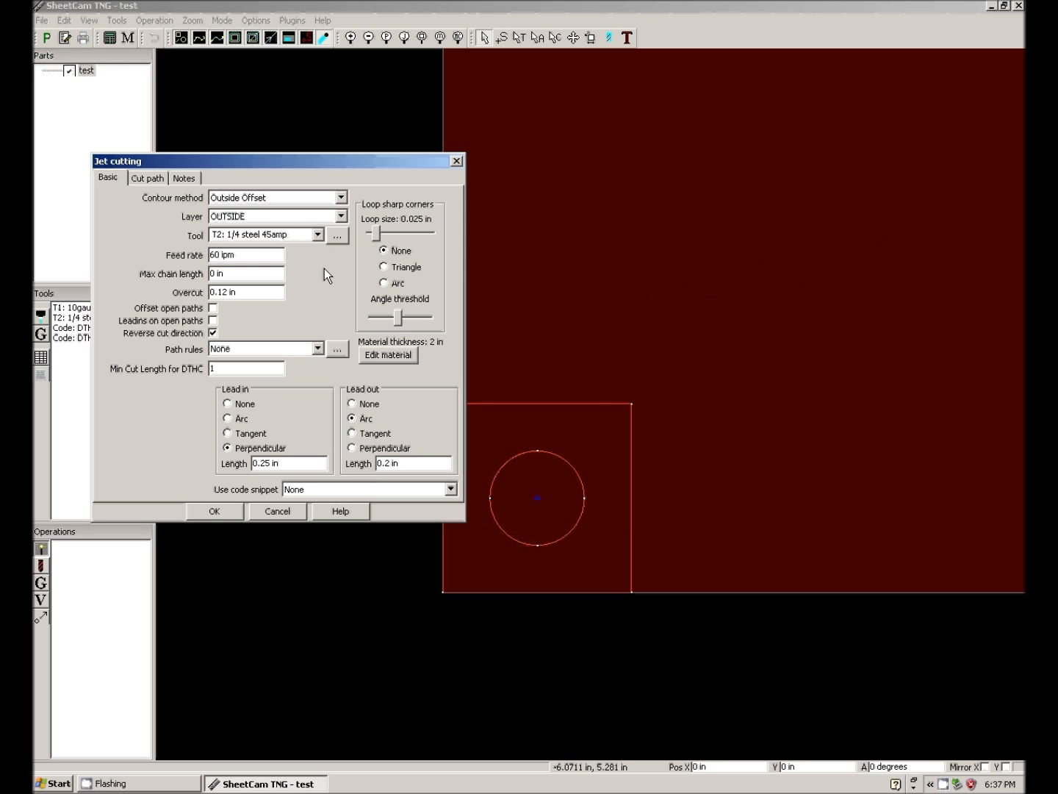
click(340, 196)
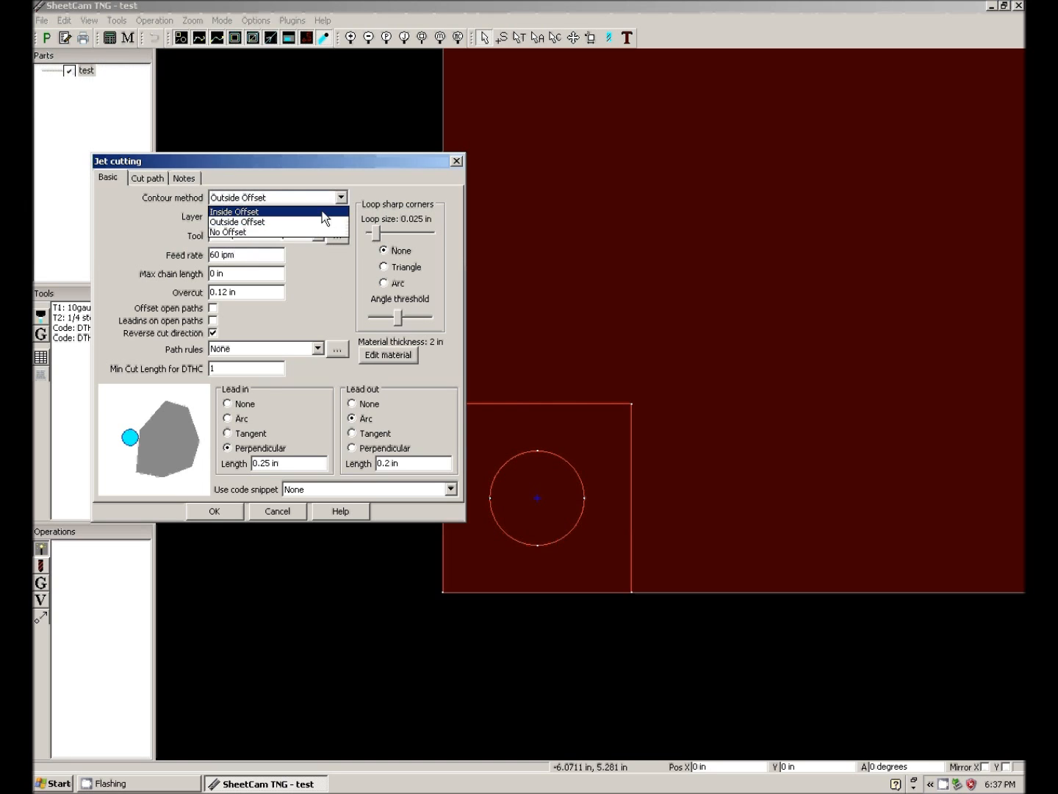
click(321, 212)
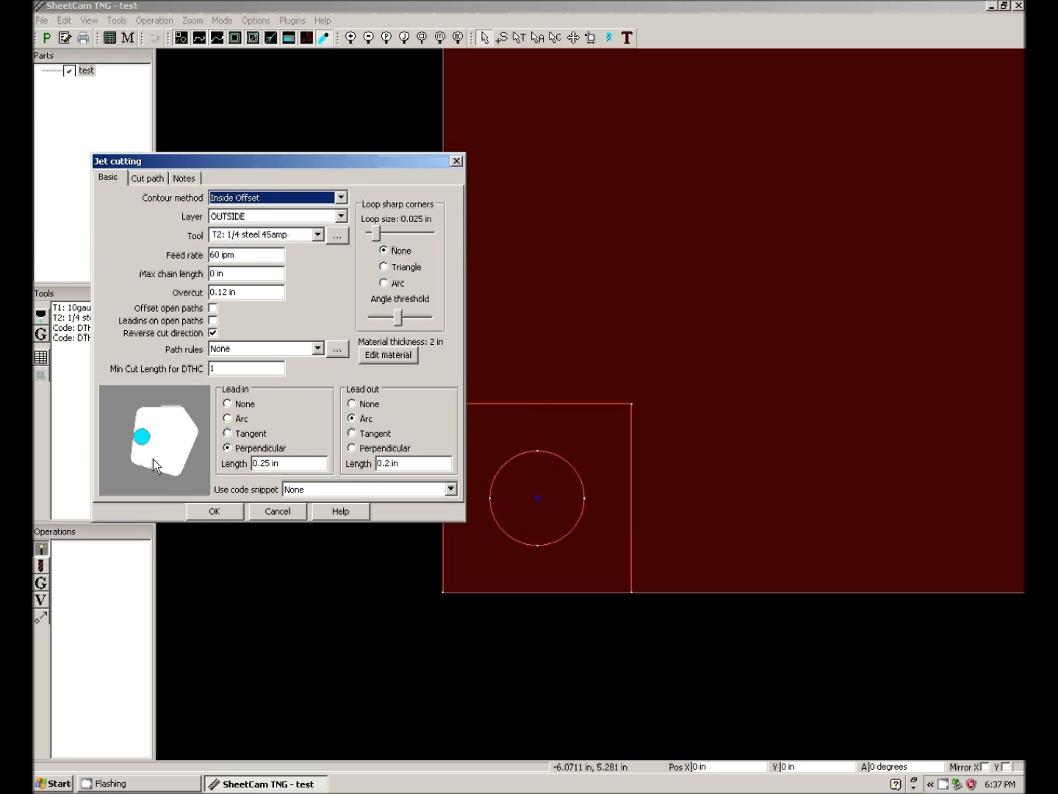
click(335, 215)
click(299, 239)
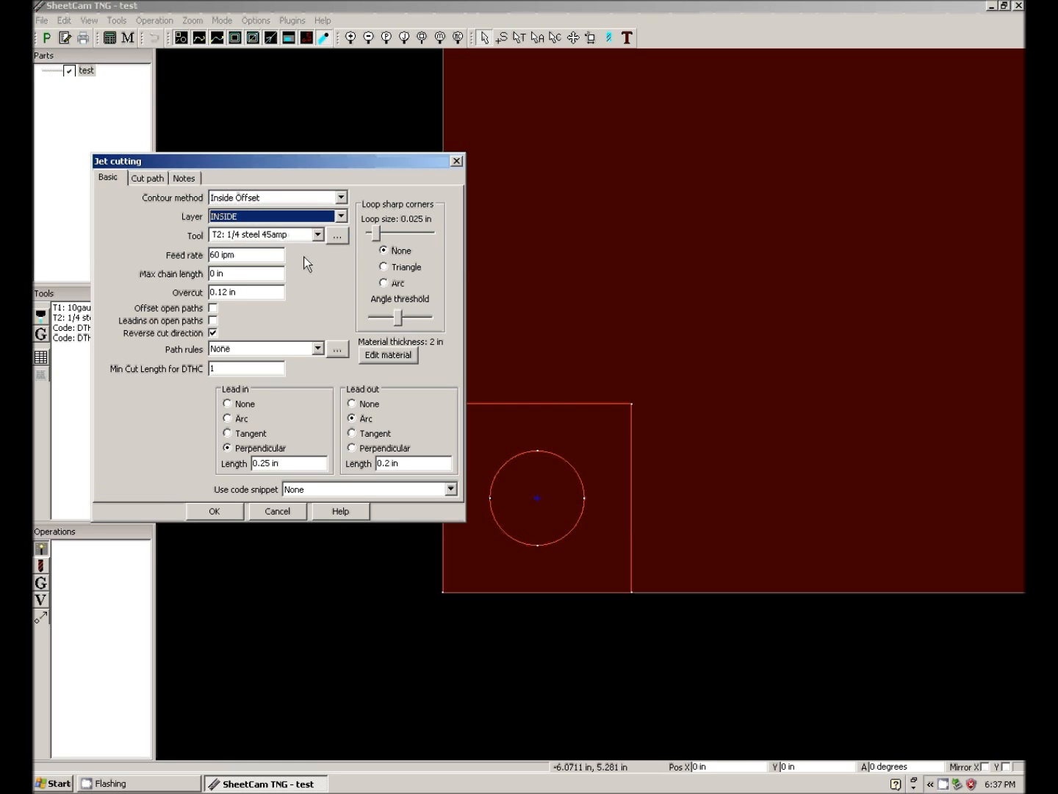
click(317, 236)
click(301, 256)
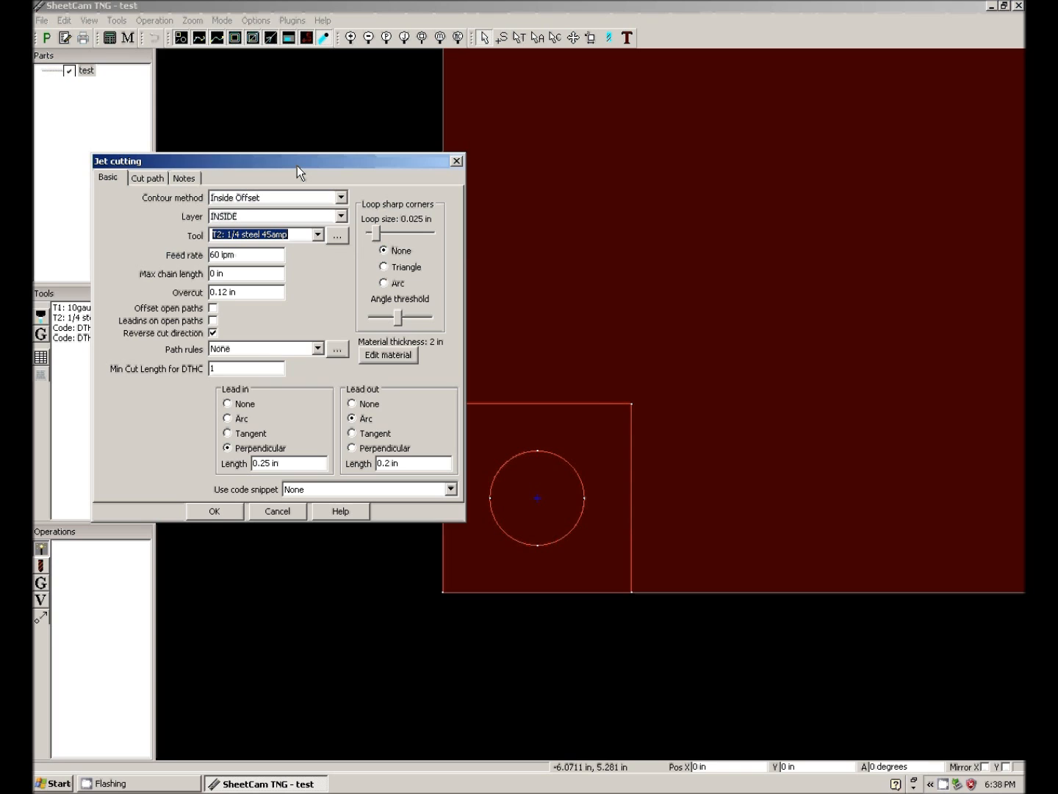
drag(297, 166, 361, 154)
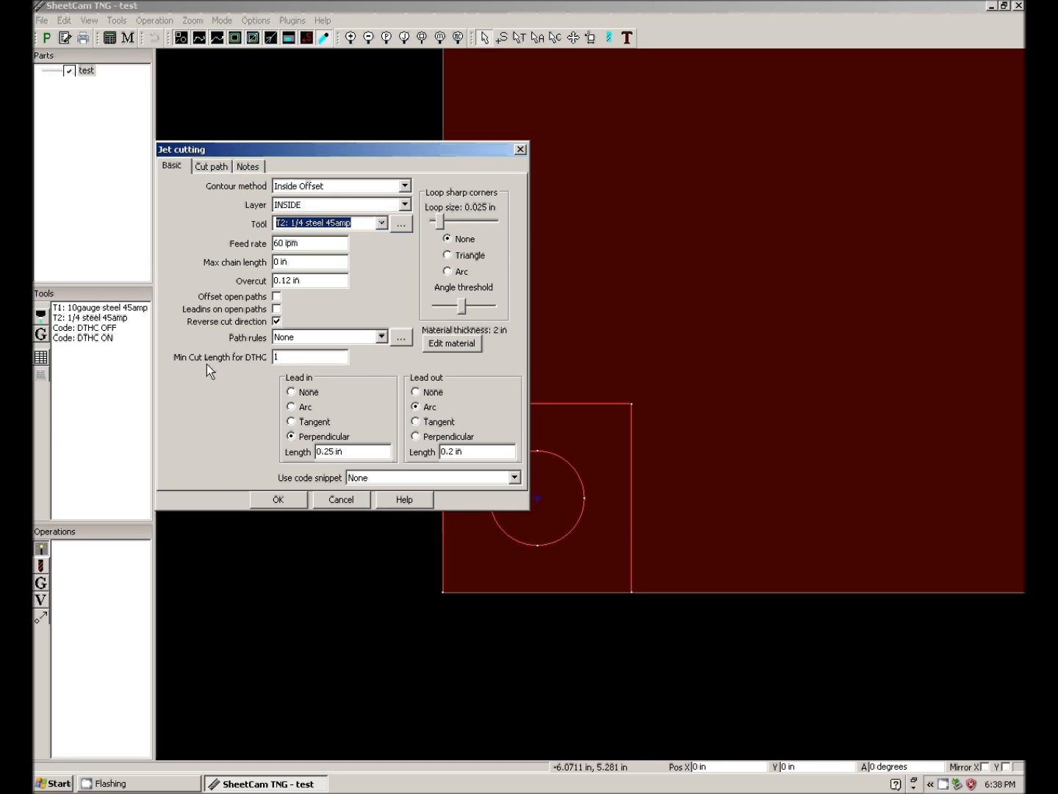
text(1)
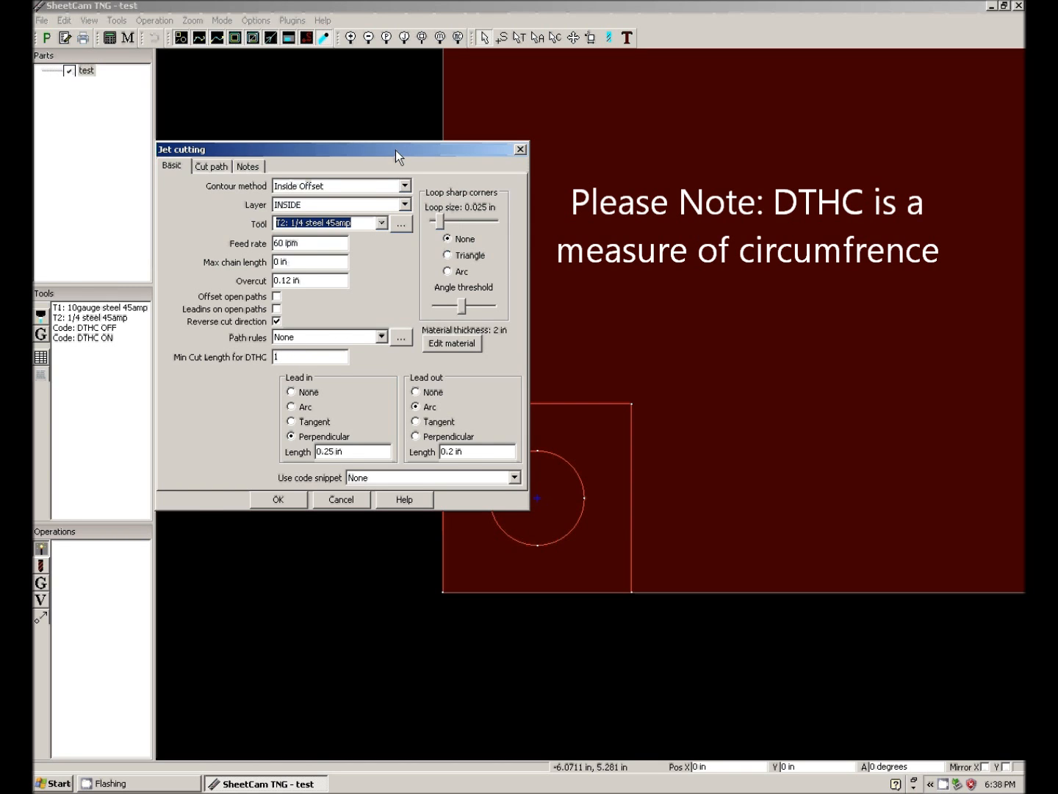
drag(395, 150, 333, 123)
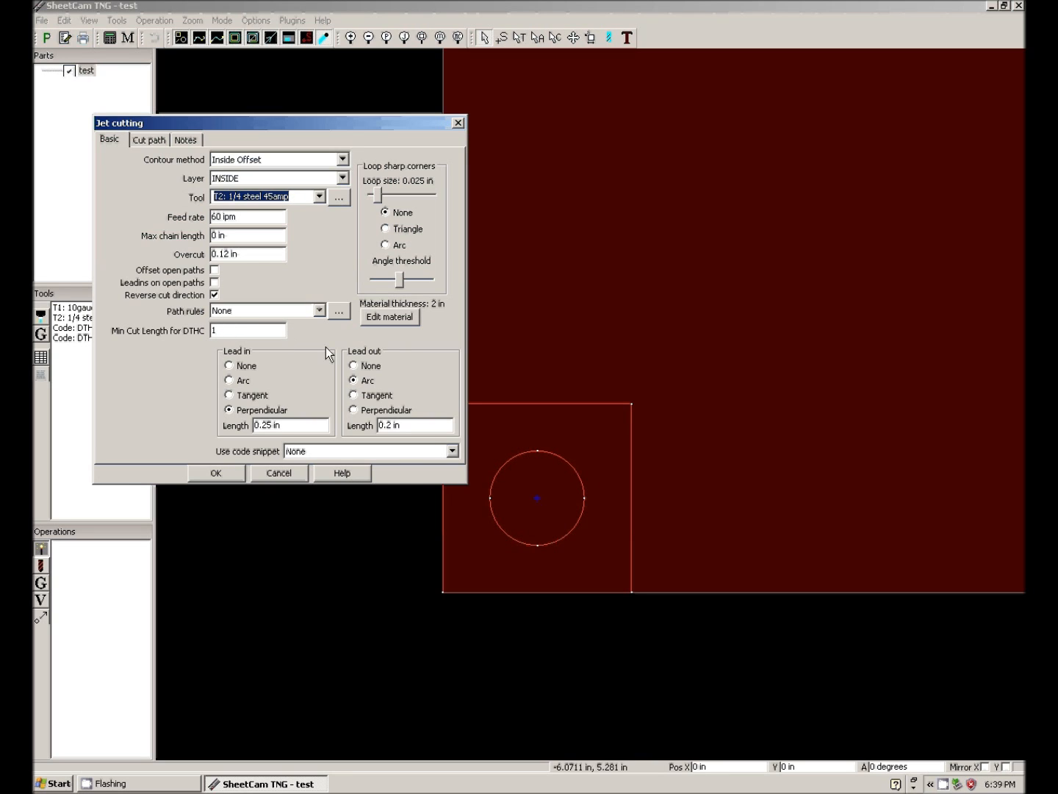
Set lead in and lead out to None and create the inside cut on the circle
click(256, 368)
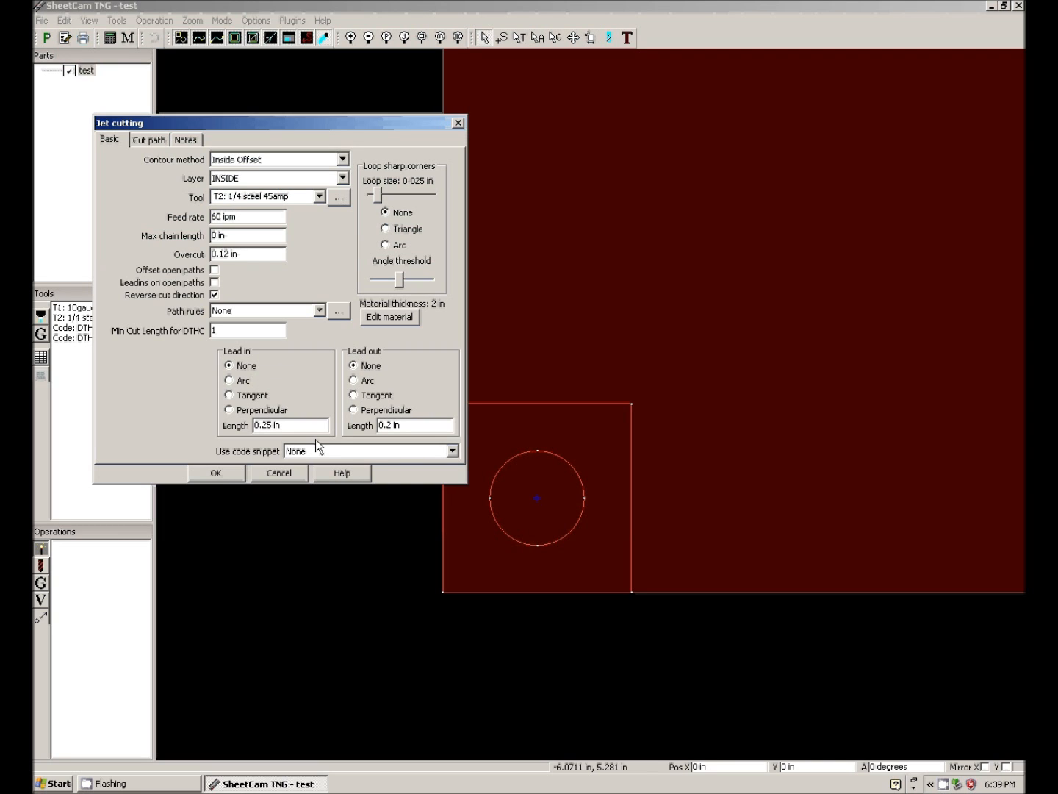
click(214, 474)
scroll(544, 558, down, 1)
scroll(544, 559, up, 4)
scroll(526, 503, down, 1)
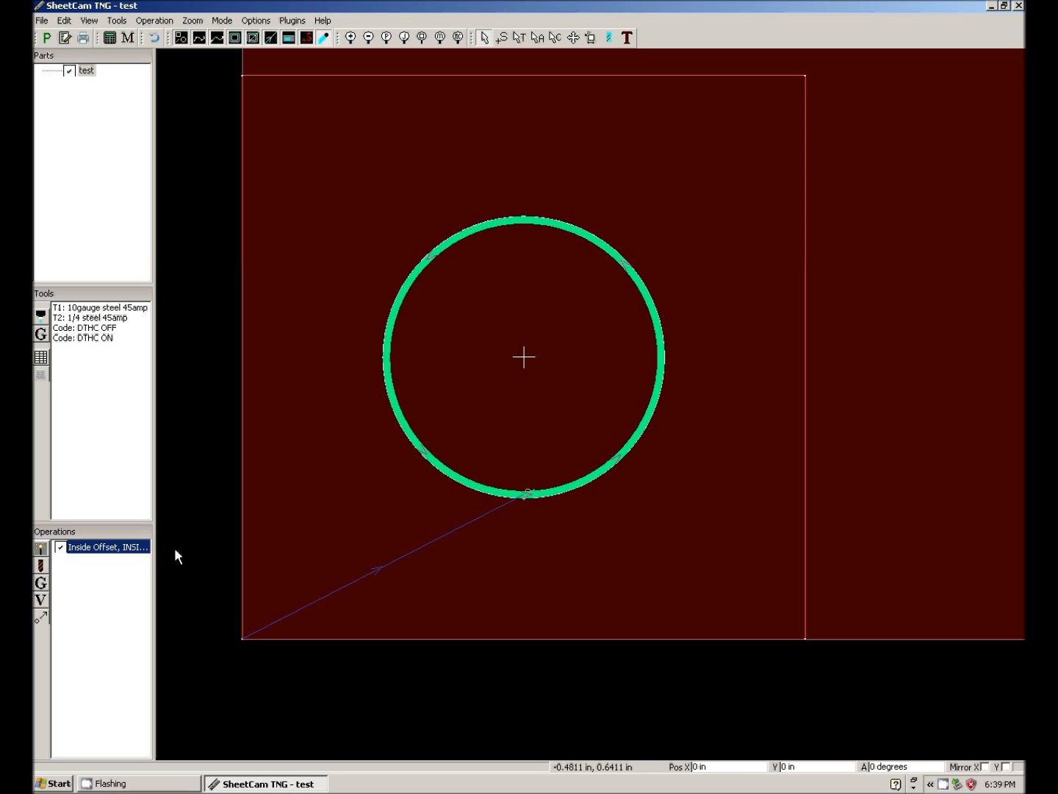
Change both the lead in and lead out of the Inside Offset operation to Arc
double_click(141, 547)
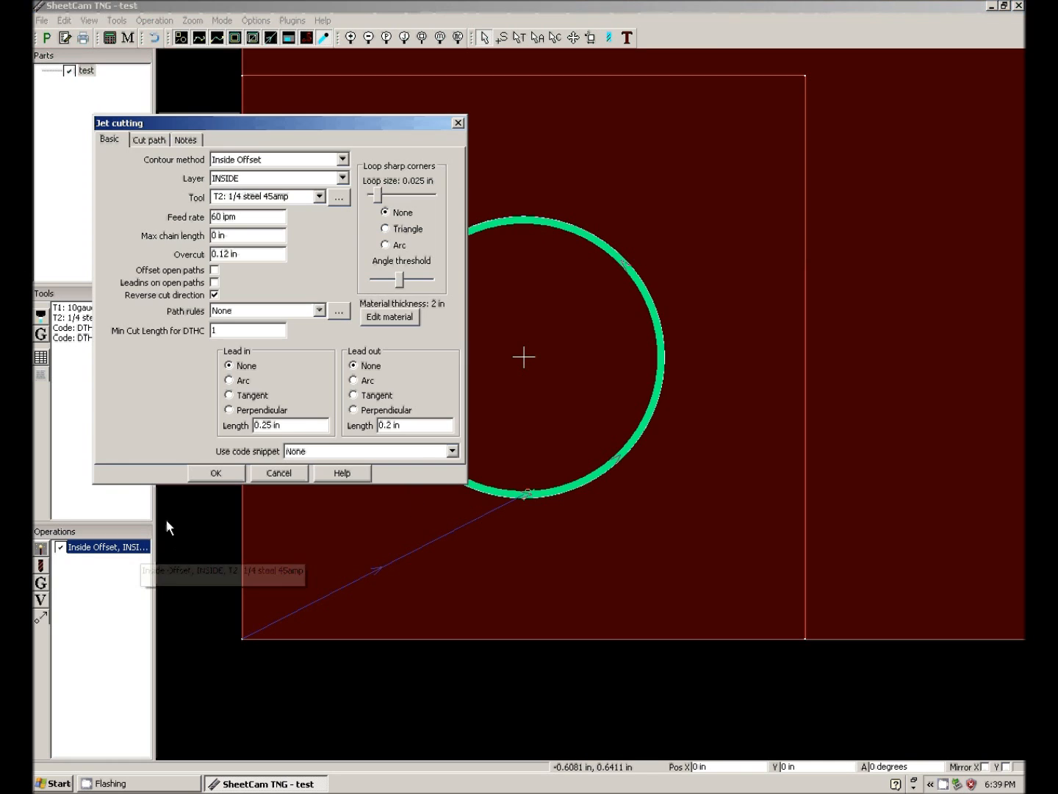
click(242, 379)
click(367, 381)
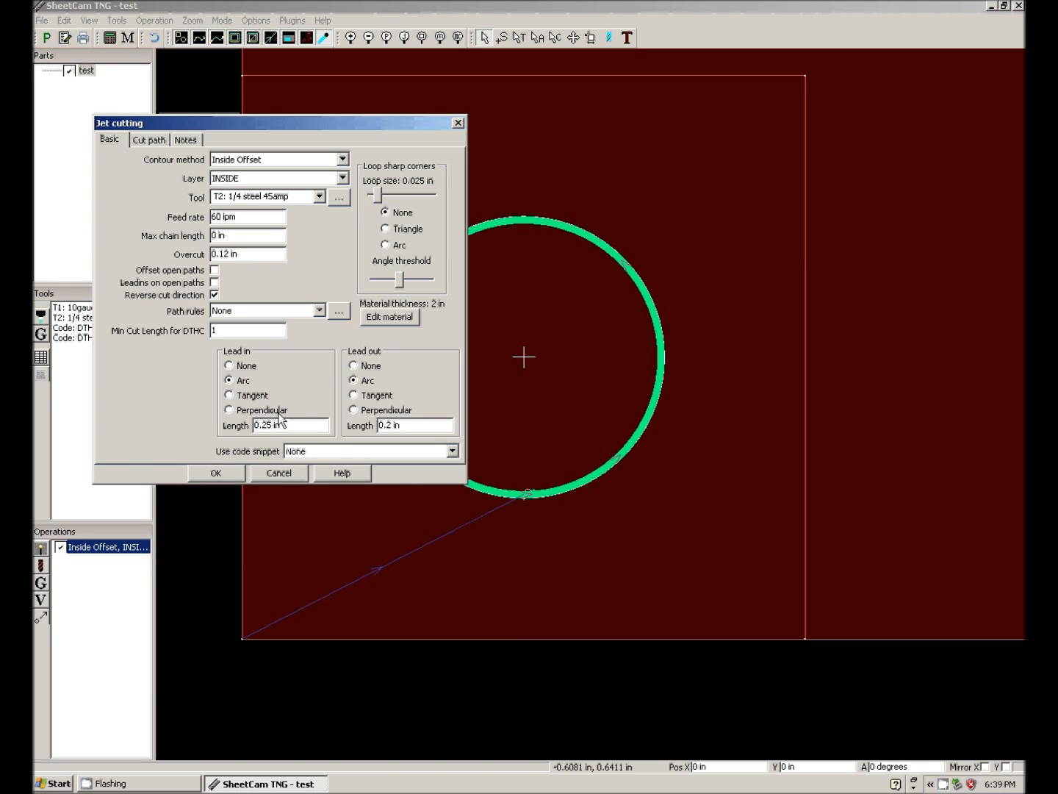
click(216, 472)
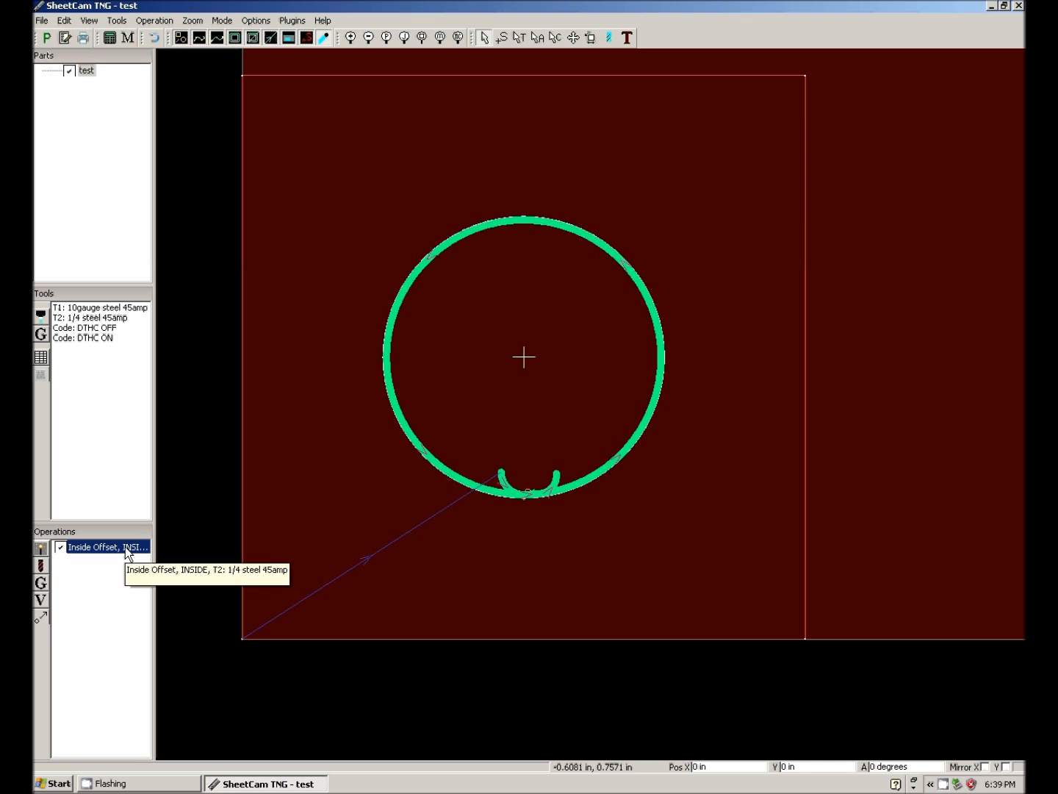
Change the lead in of the Inside Offset operation to Perpendicular
double_click(128, 549)
click(247, 414)
click(224, 472)
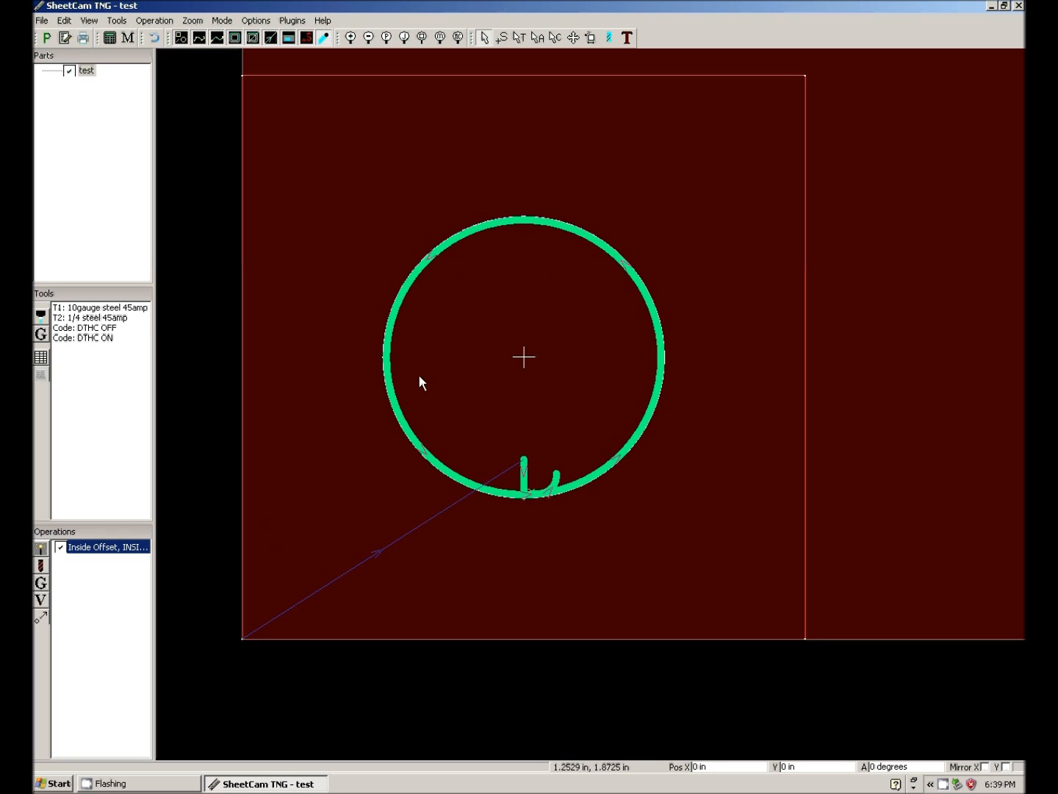
Add a second jet cutting operation with Outside Offset on the OUTSIDE layer for the square
click(42, 548)
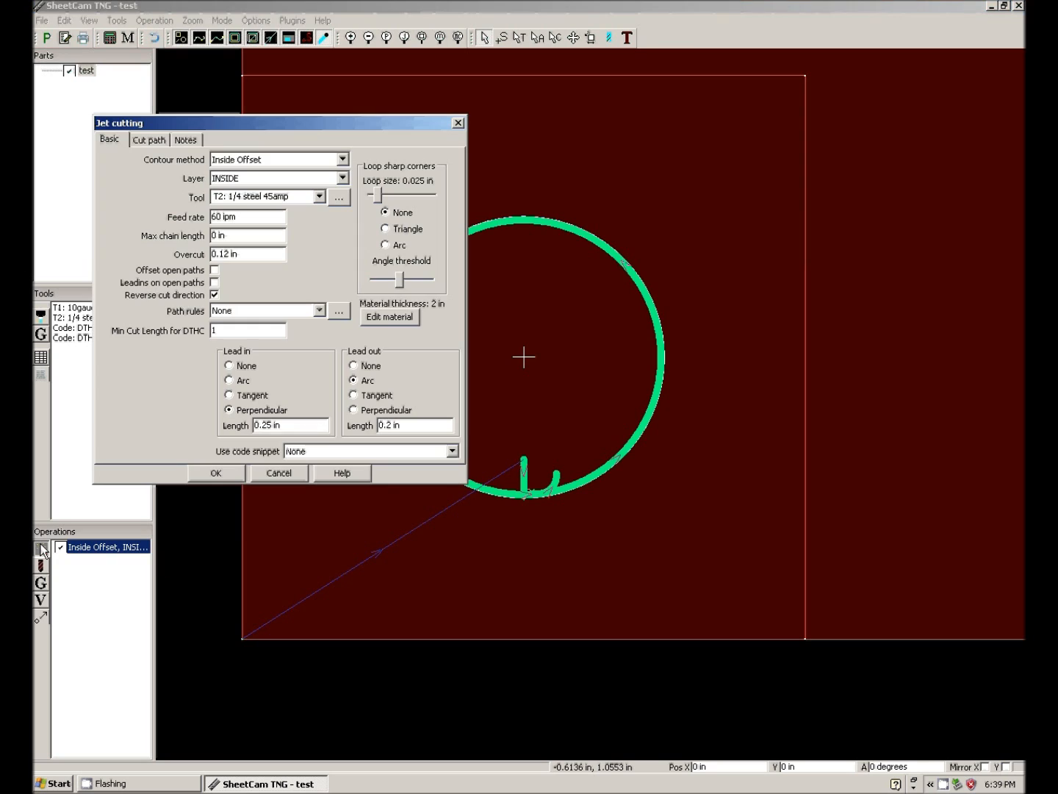
click(342, 159)
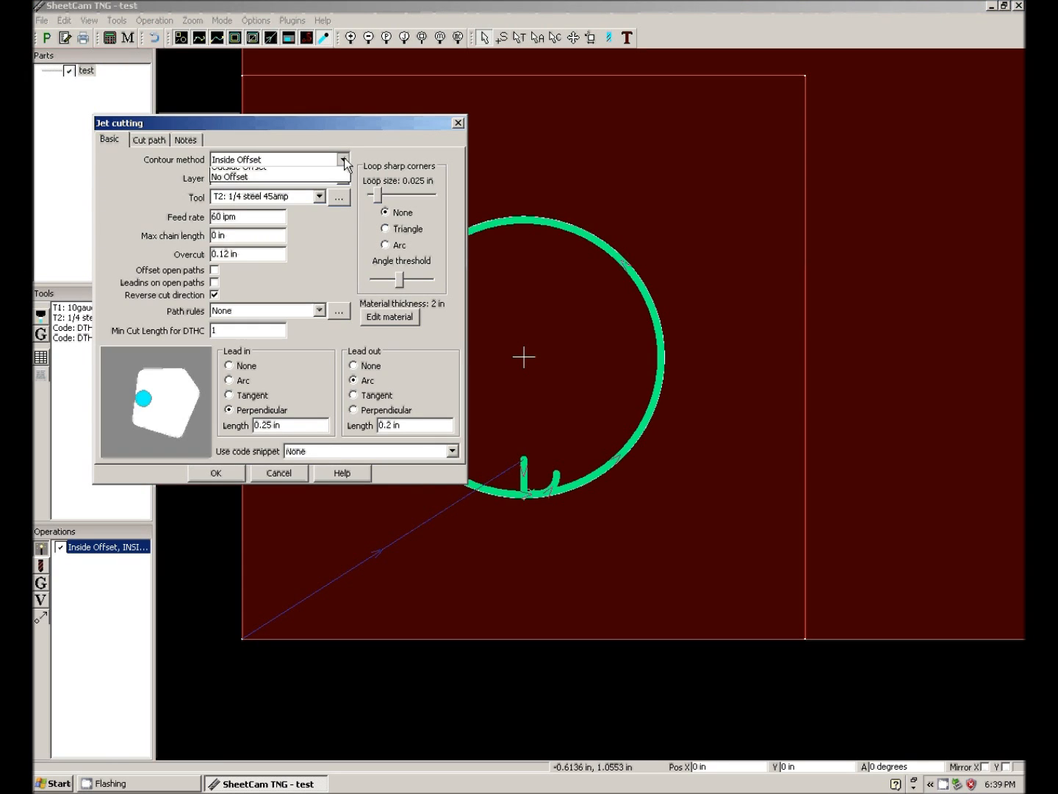
click(308, 182)
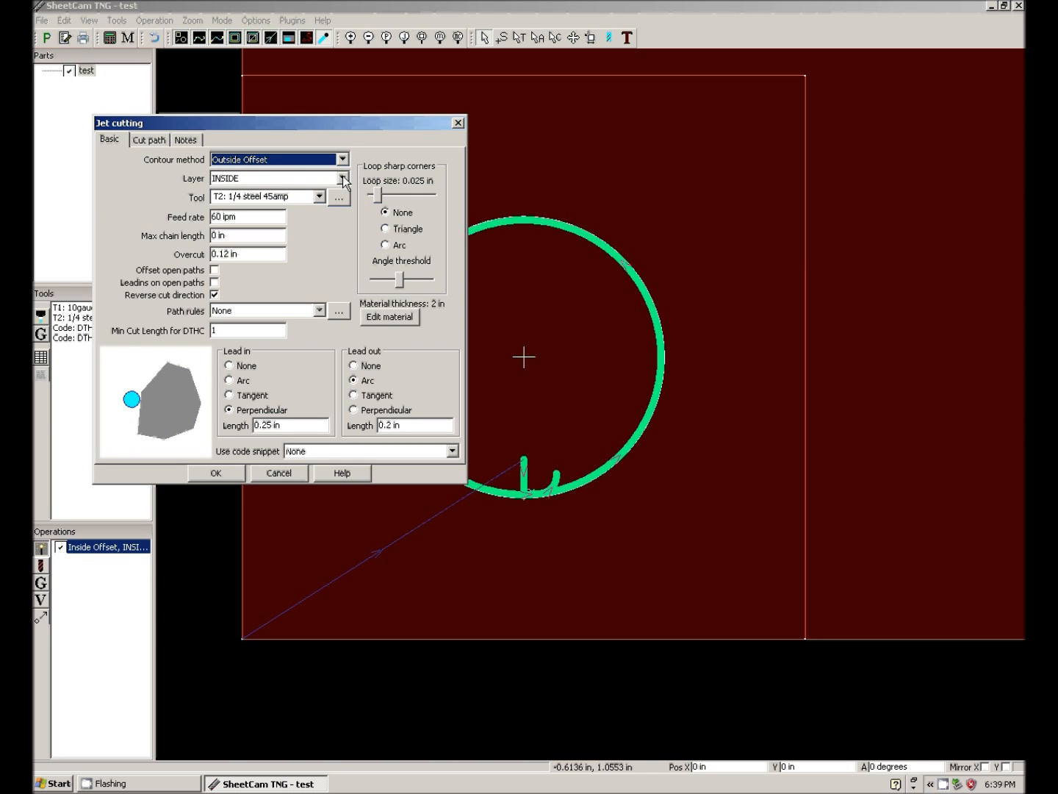
click(342, 177)
click(321, 192)
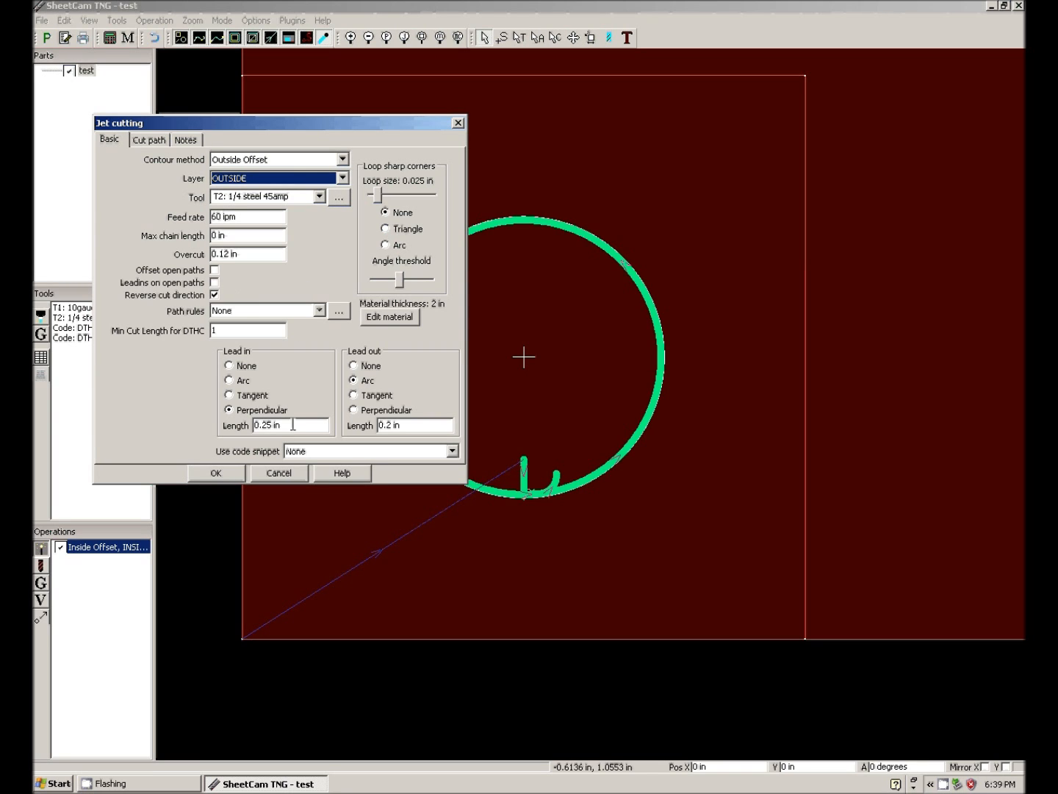
click(224, 476)
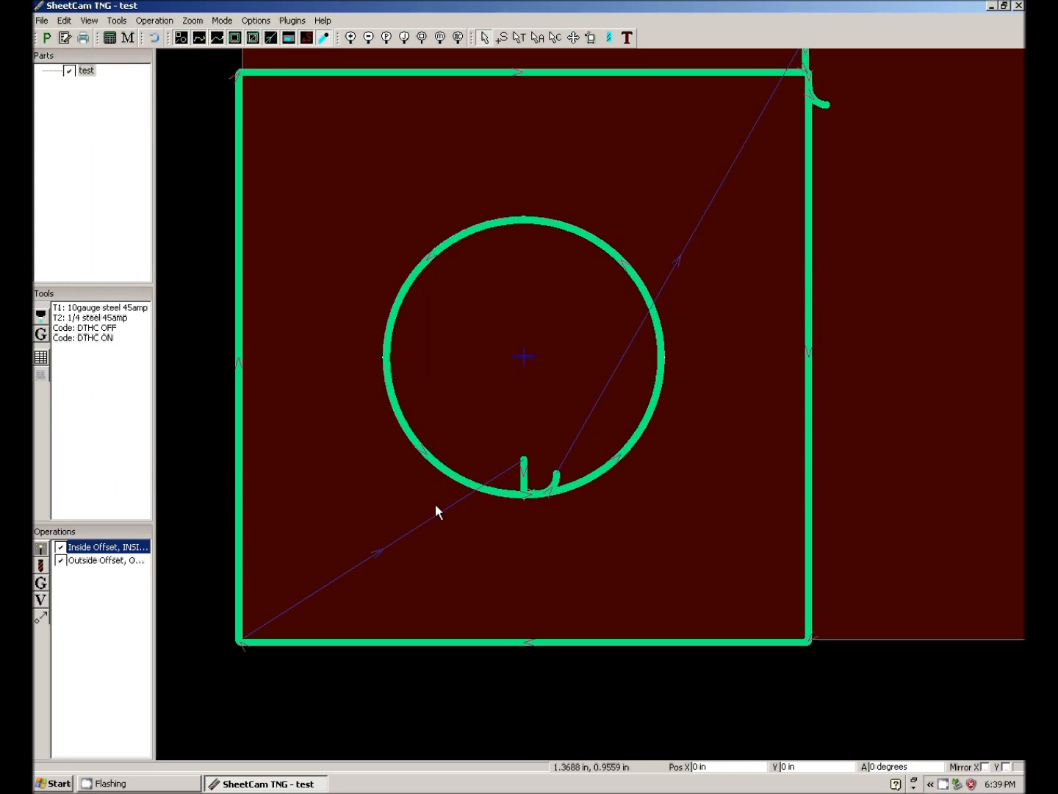
scroll(451, 517, down, 6)
scroll(571, 372, up, 3)
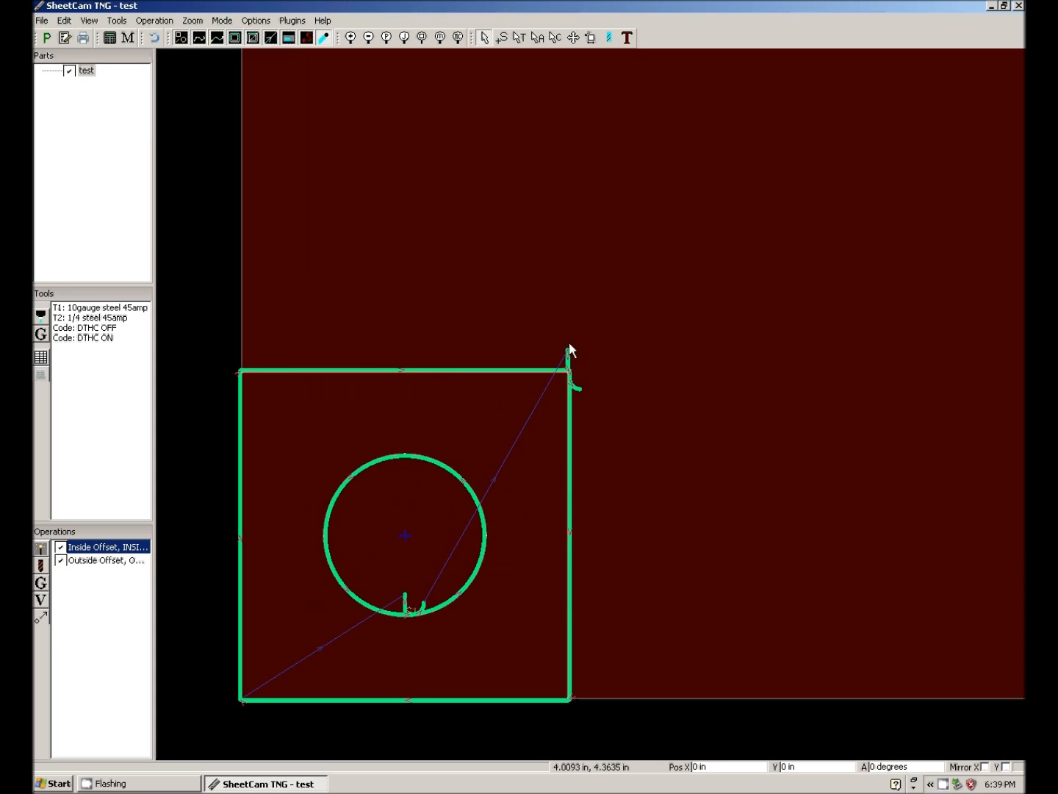
Move the start point of the circle's inside cut to the circle's lower-left side
click(99, 559)
click(99, 552)
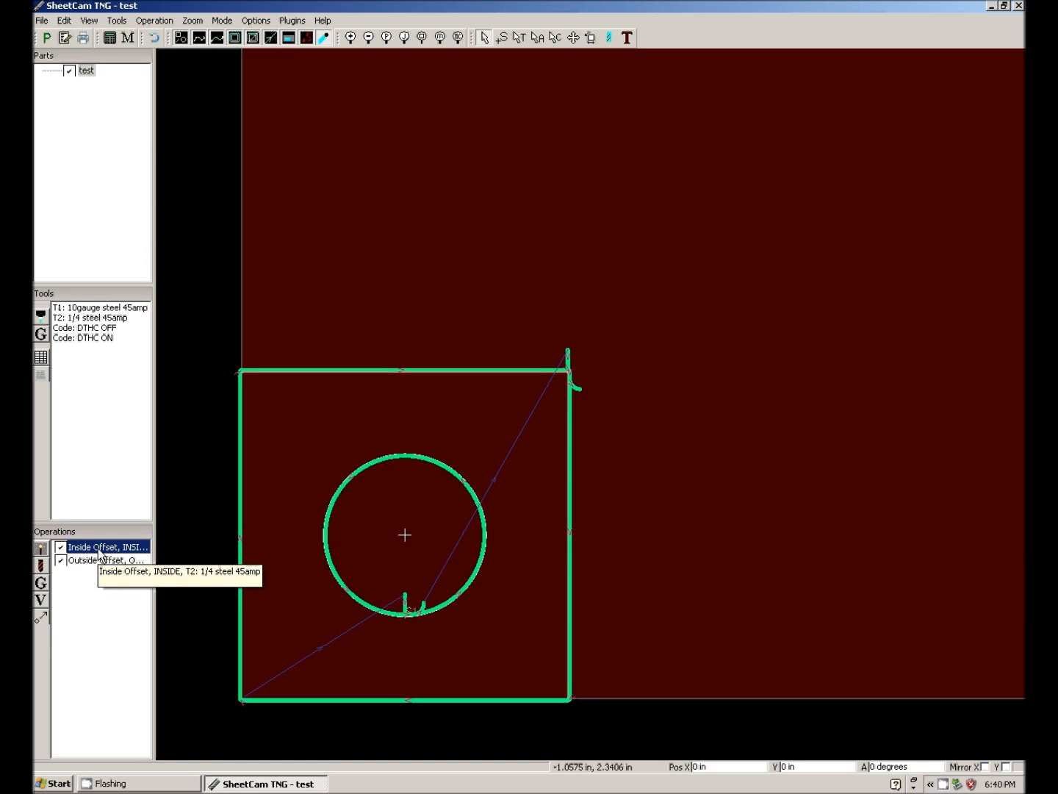
click(503, 37)
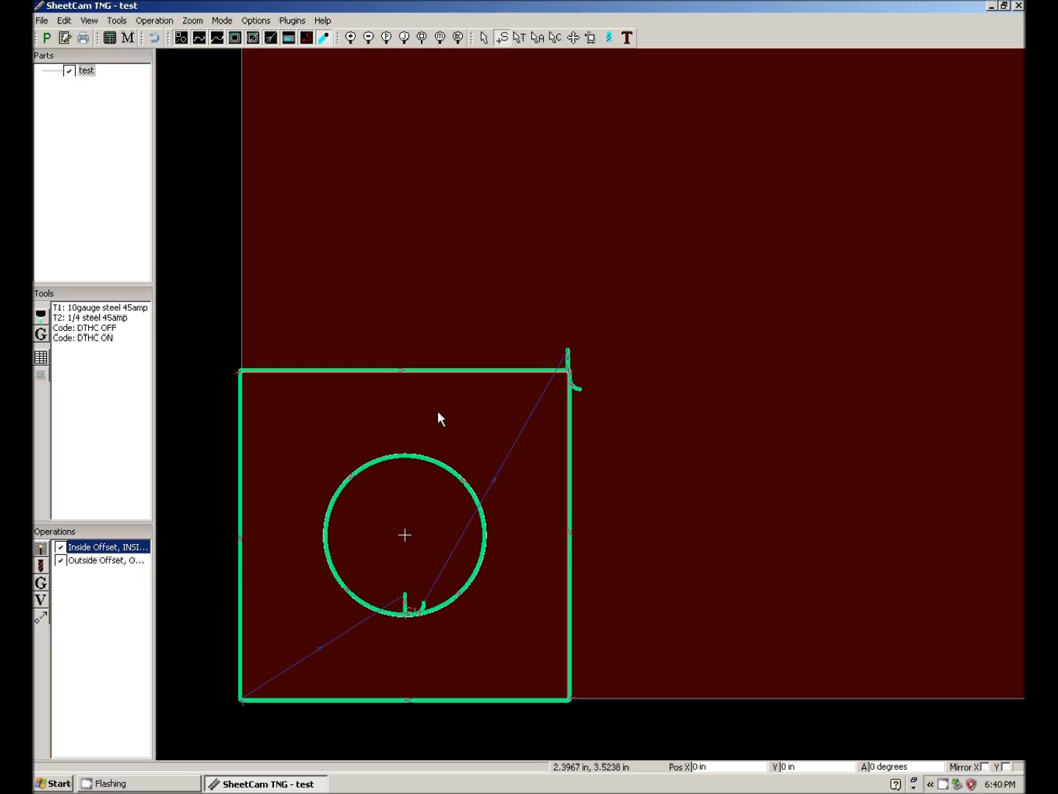
click(388, 456)
click(460, 533)
click(337, 560)
Try start points on the square's left and top edges, and place the outside cut's start at the upper-right corner
click(242, 544)
click(465, 368)
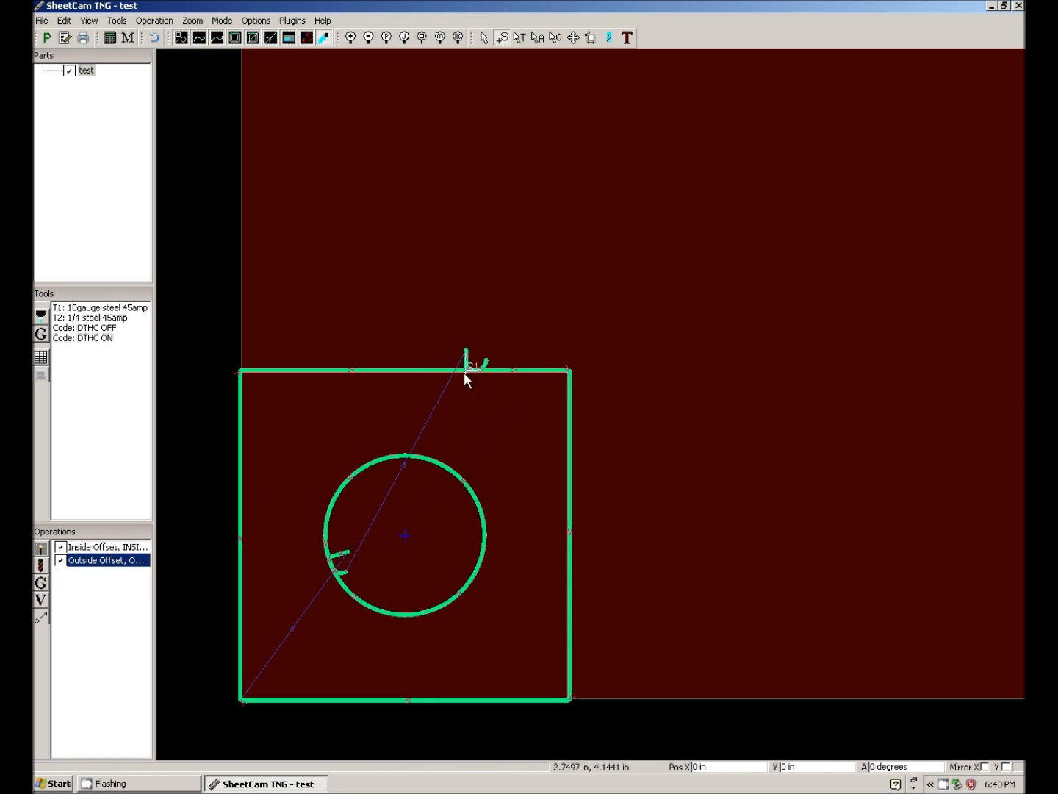
click(569, 368)
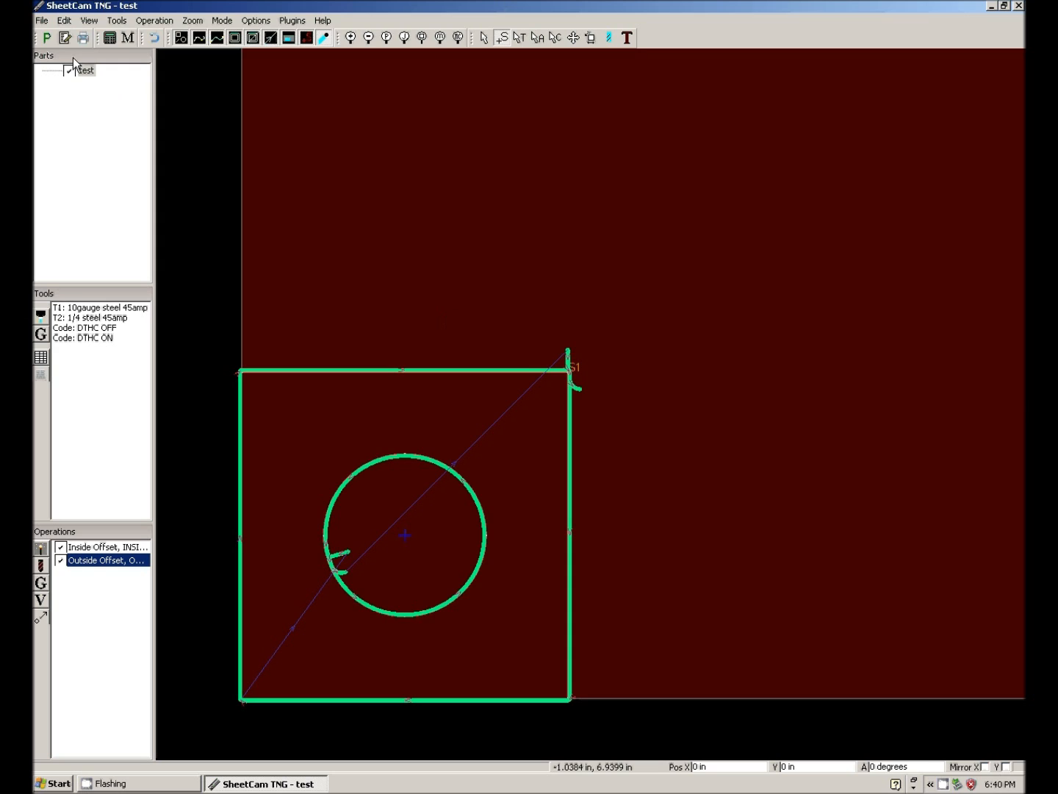
Run the post processor and save the G-code as test.tap in My Documents, replacing the existing file
click(47, 37)
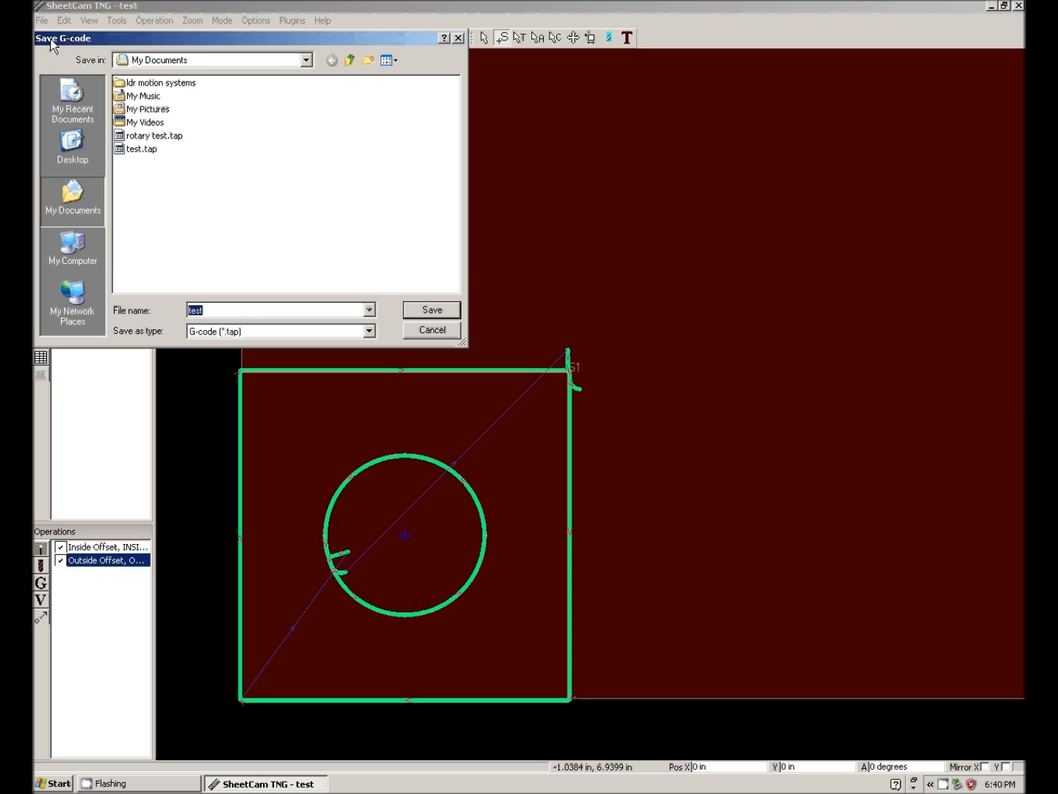
click(133, 149)
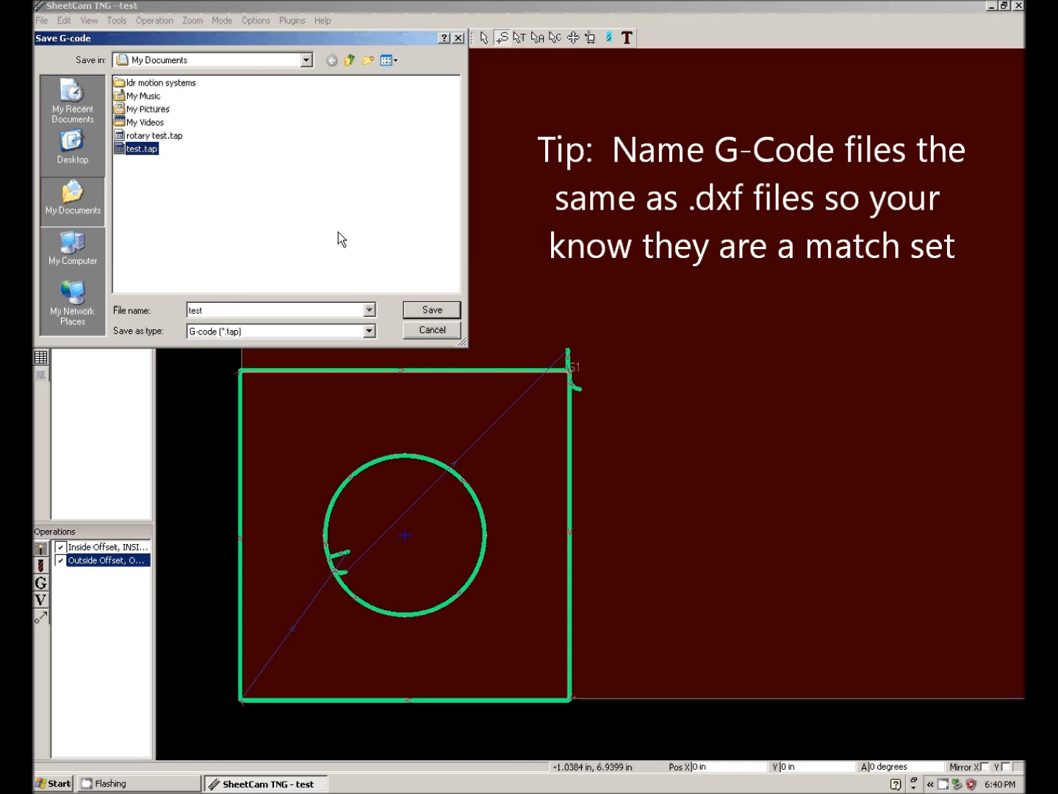
click(413, 311)
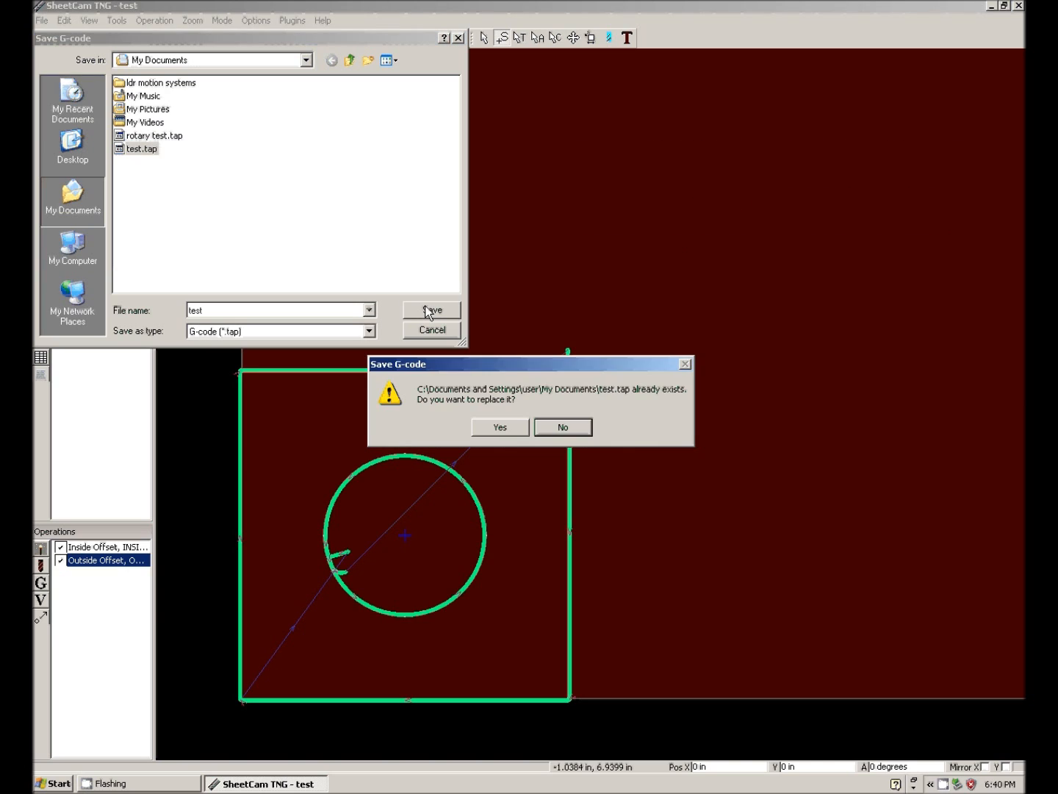
click(501, 428)
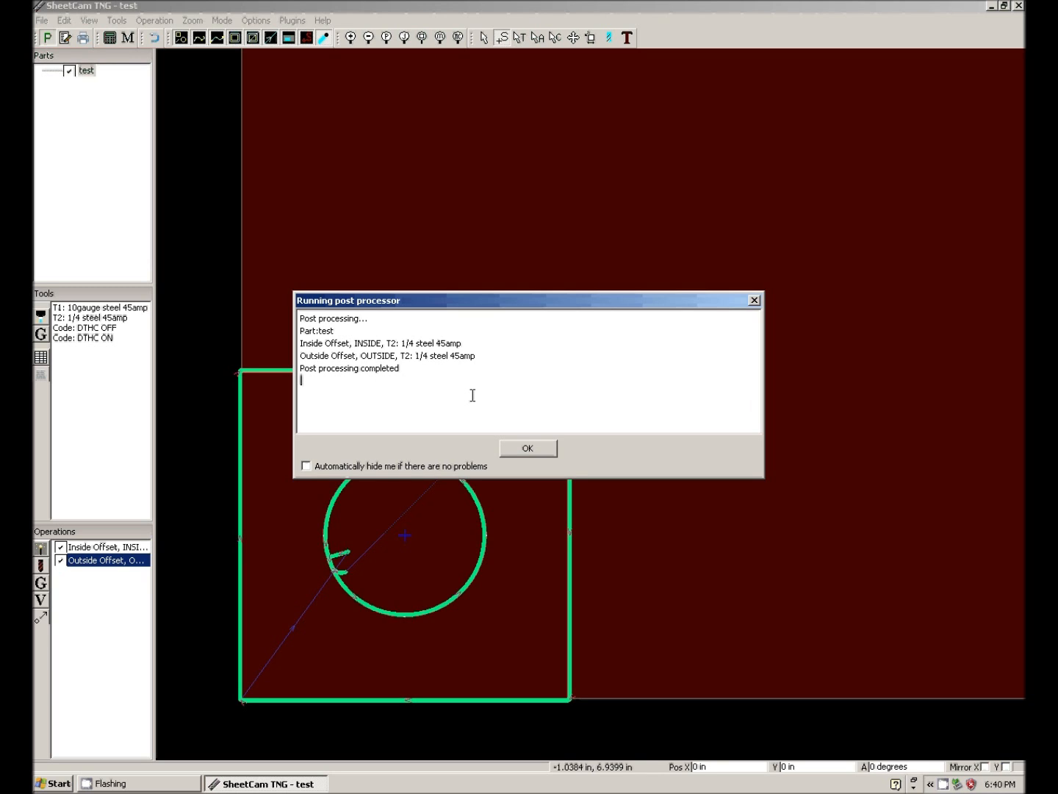
click(528, 447)
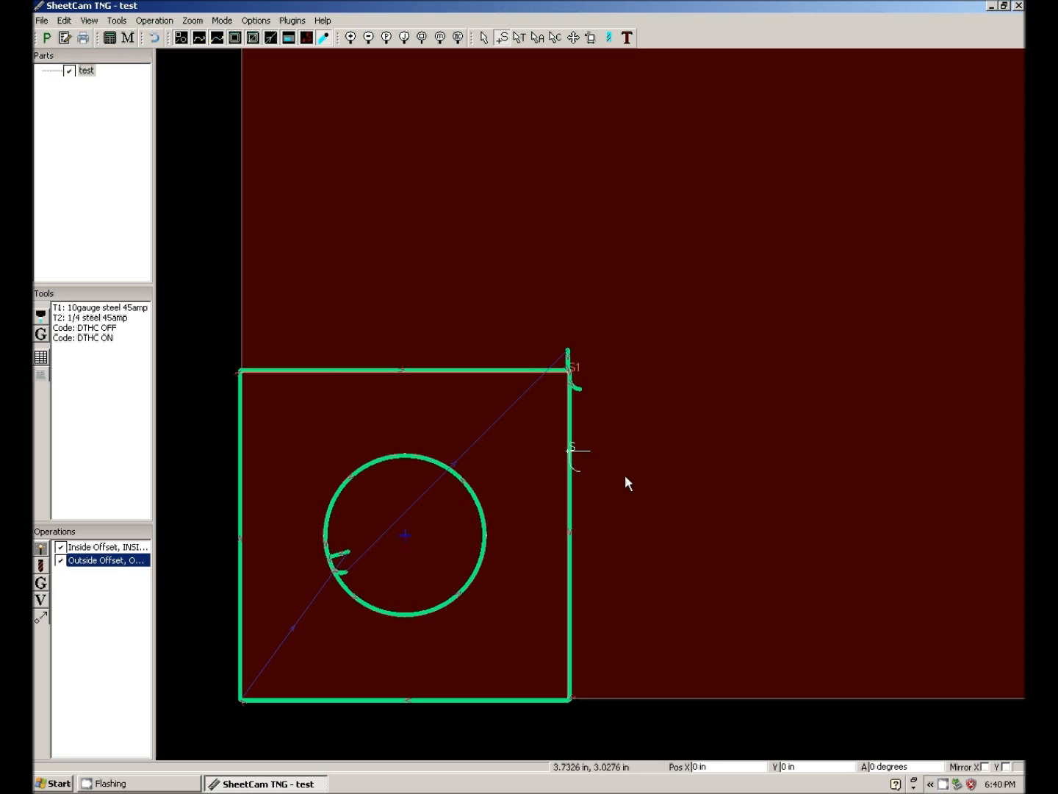